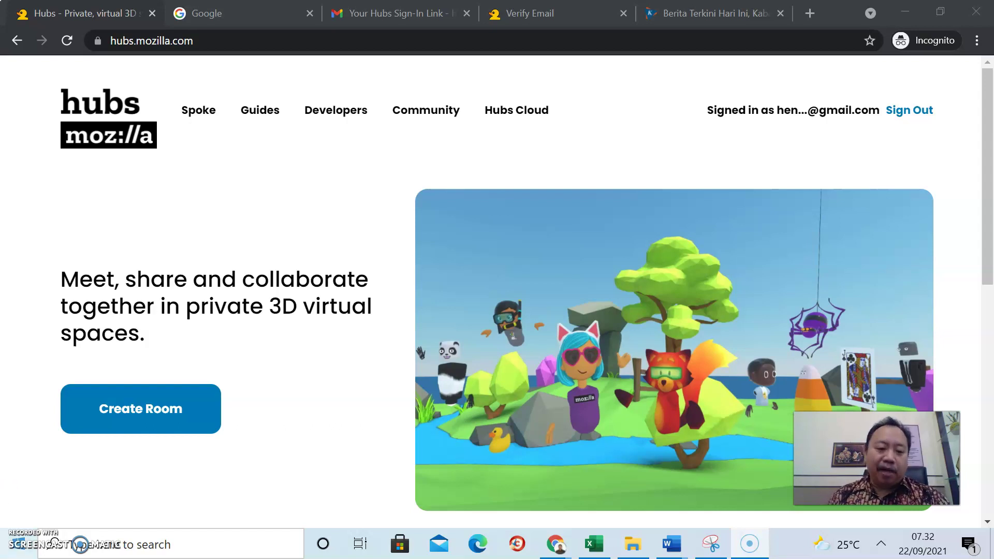
Create and join a new room, replacing the default display name in the avatar setup with the full name.
click(177, 418)
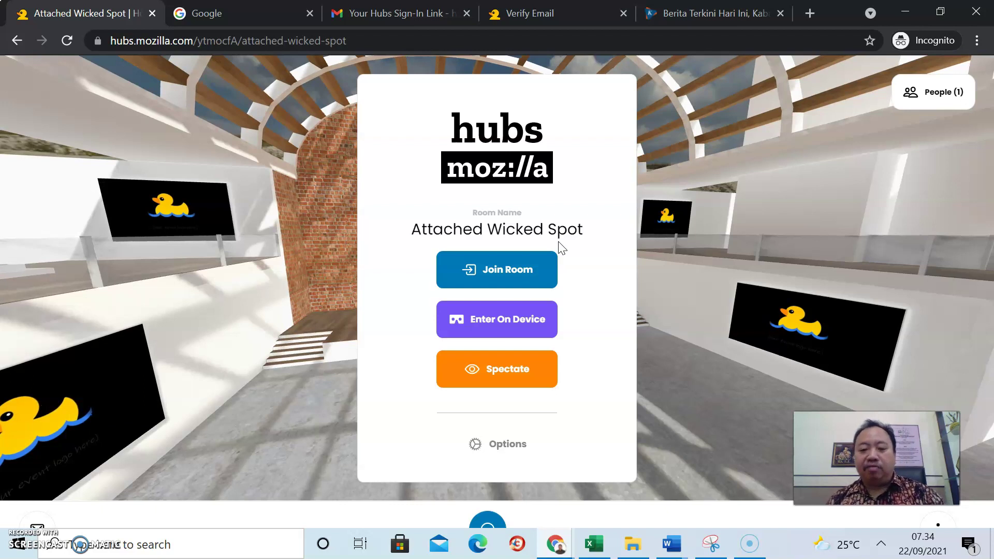
click(505, 269)
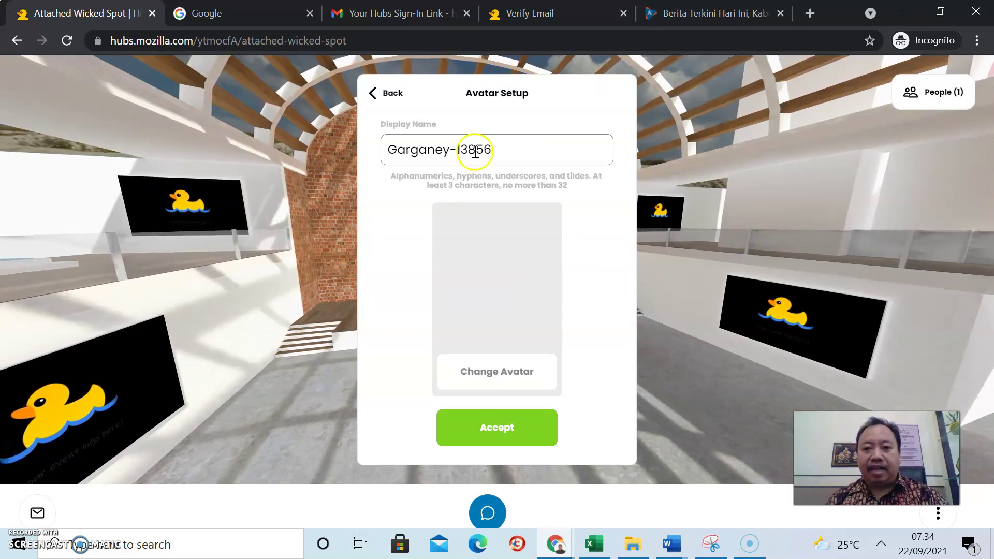
click(508, 142)
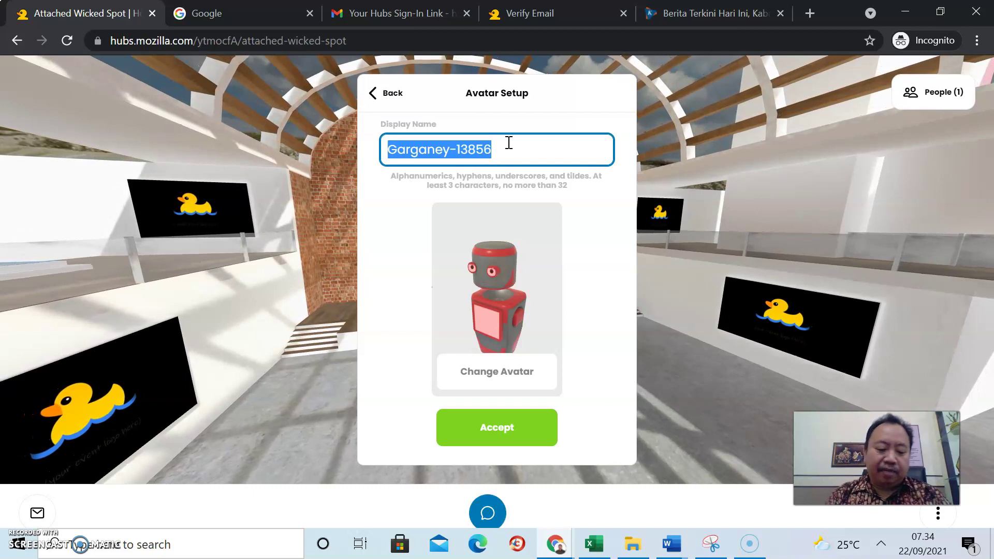
text(Henry Praherdhiono)
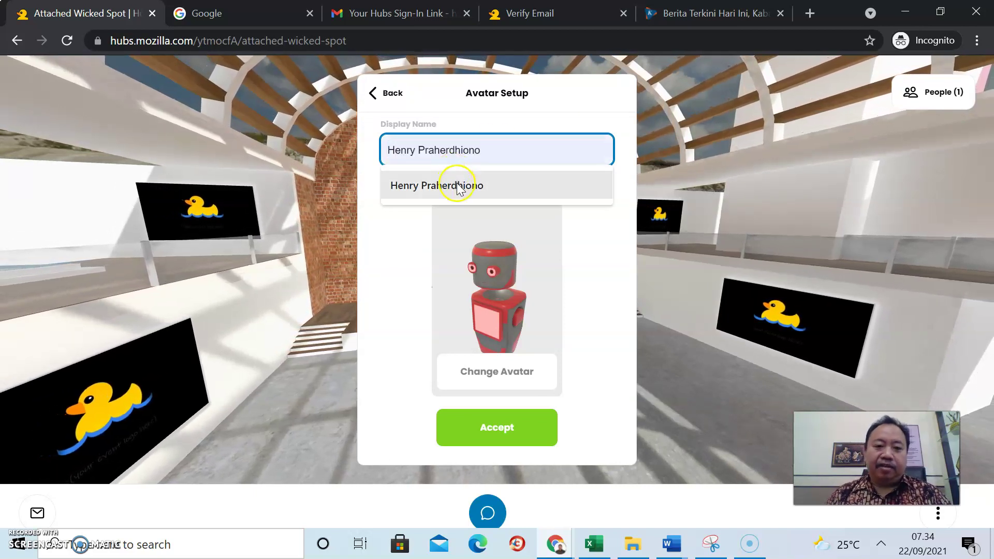
click(454, 181)
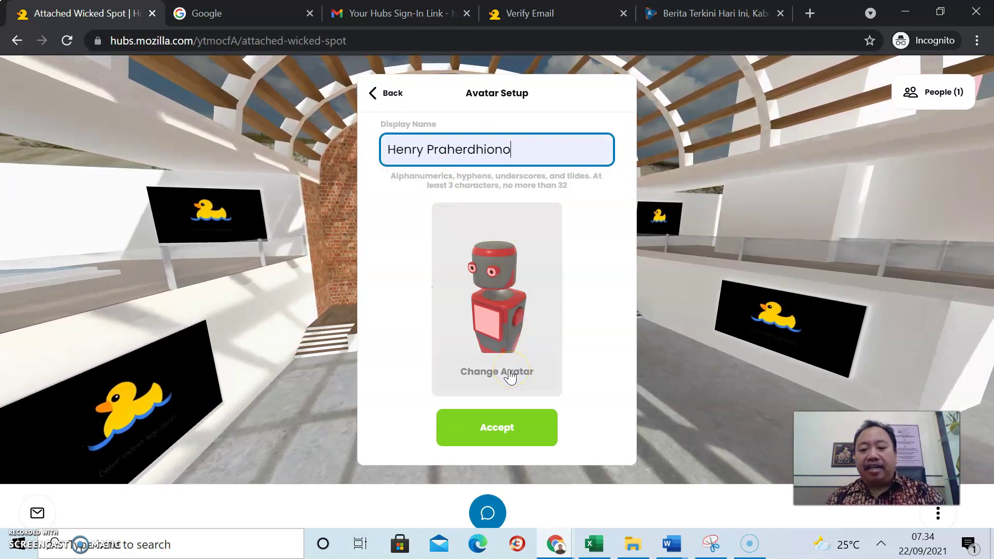
Browse the featured avatars in the avatar gallery and return to the avatar setup without choosing one.
click(510, 374)
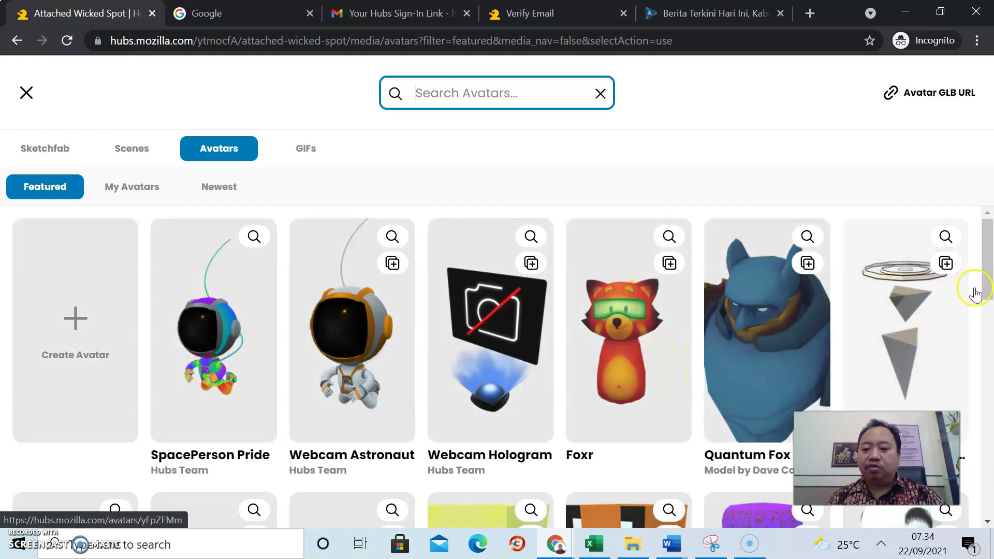
mouse_move(987, 277)
mouse_down()
mouse_move(990, 345)
mouse_move(989, 258)
mouse_up()
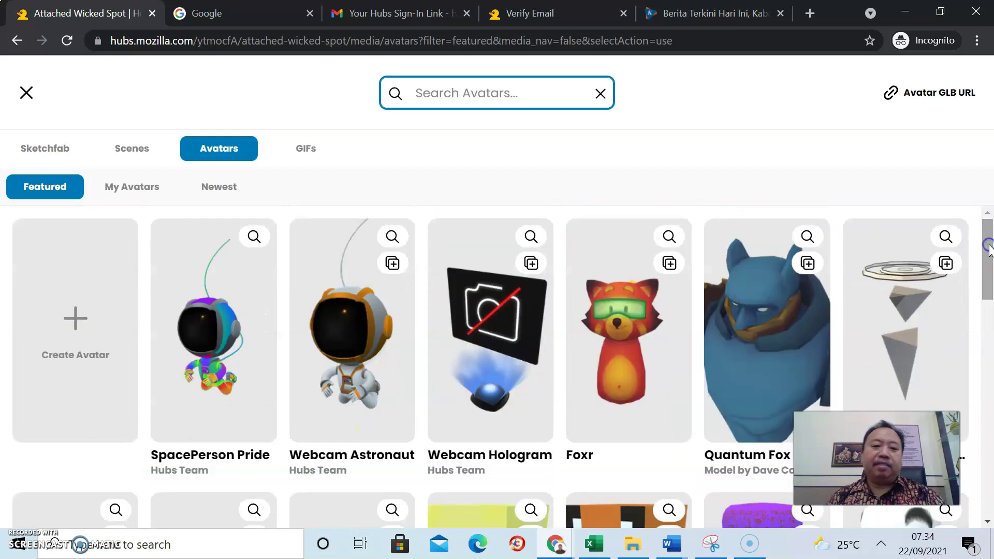
click(27, 93)
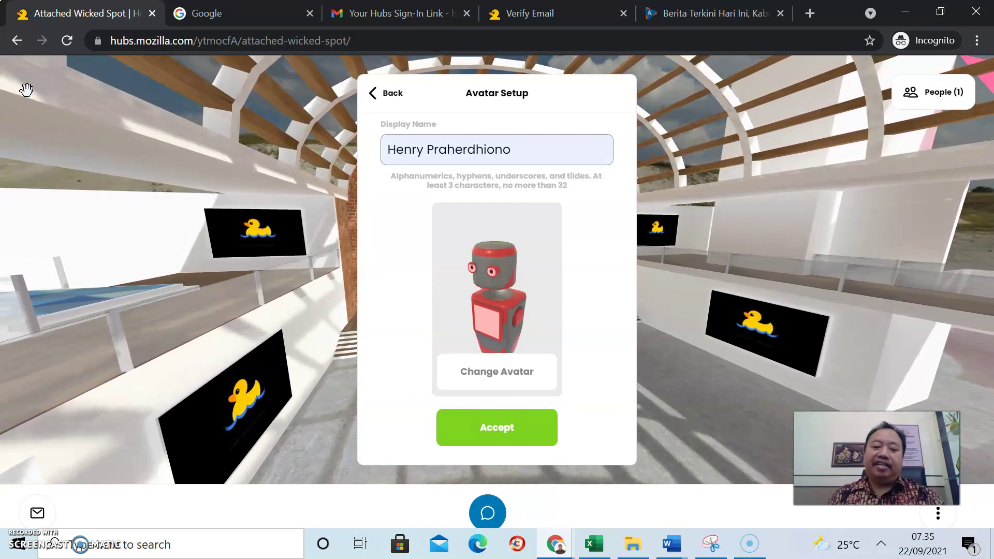
Accept the avatar setup and enter the room with microphone access allowed.
click(506, 430)
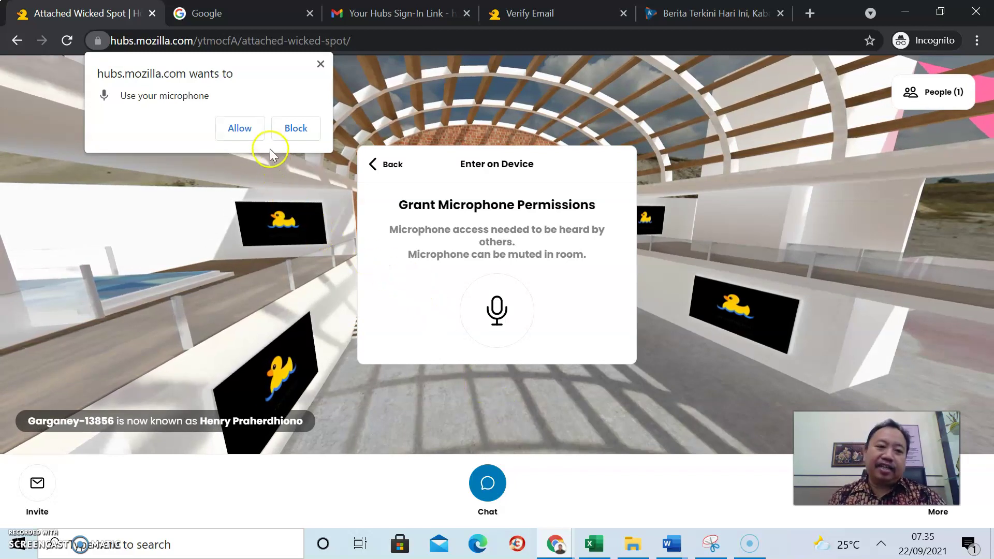
click(244, 129)
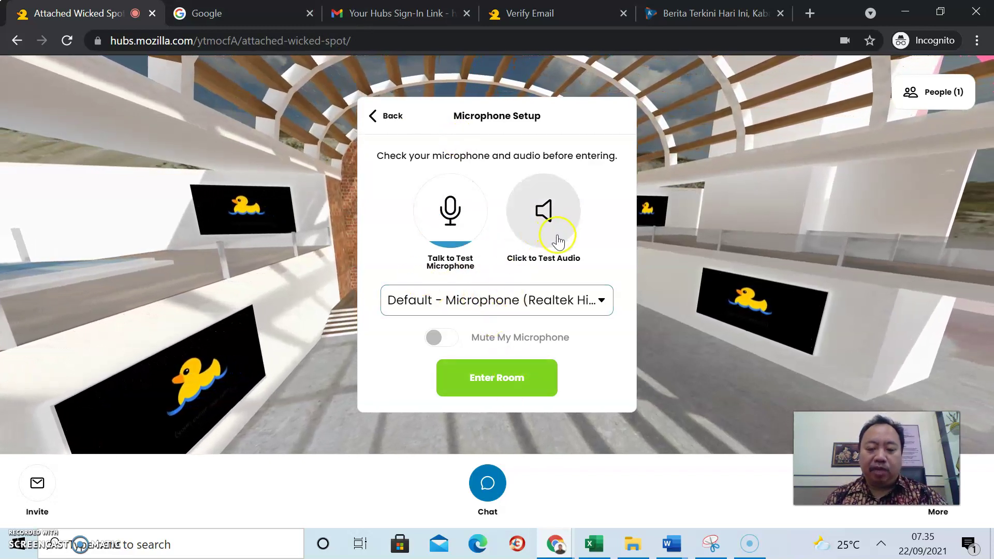
click(497, 368)
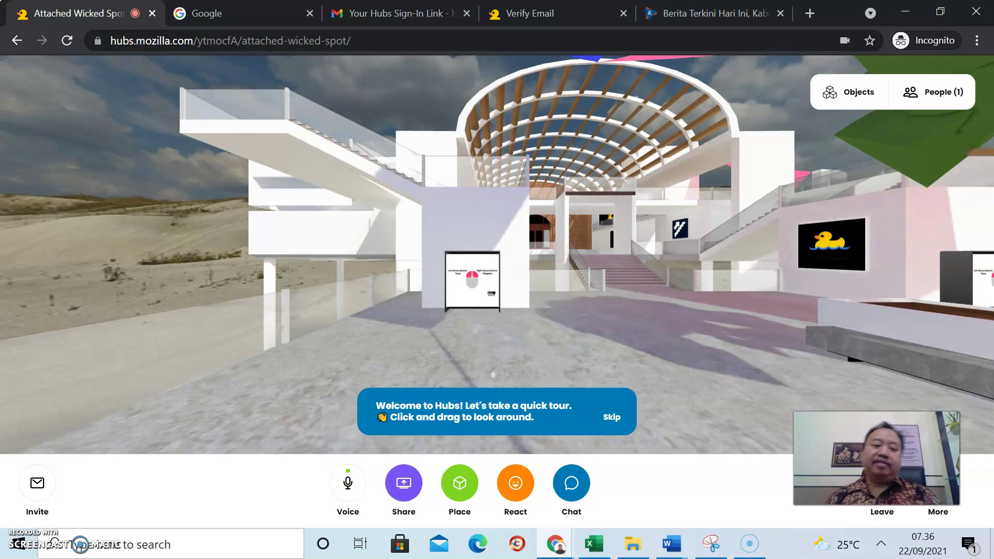
Mute the room microphone and unmute it again.
click(349, 484)
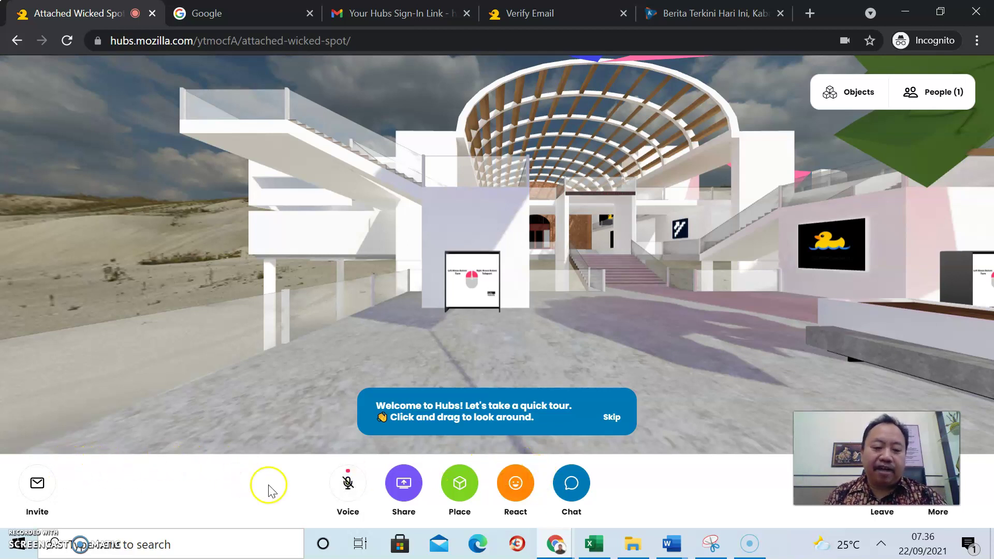
click(346, 487)
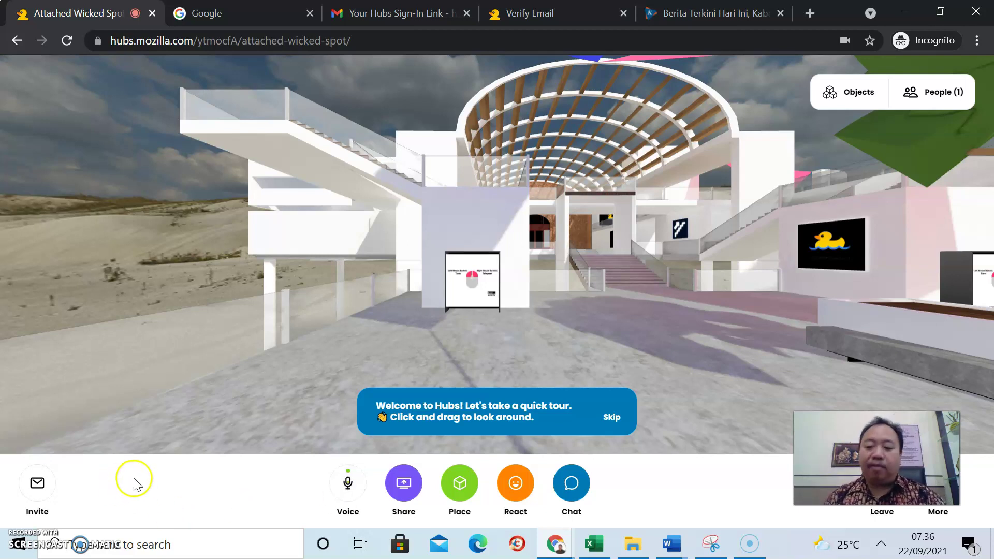
Open the room's invite details and highlight the room code and the embed code.
click(43, 486)
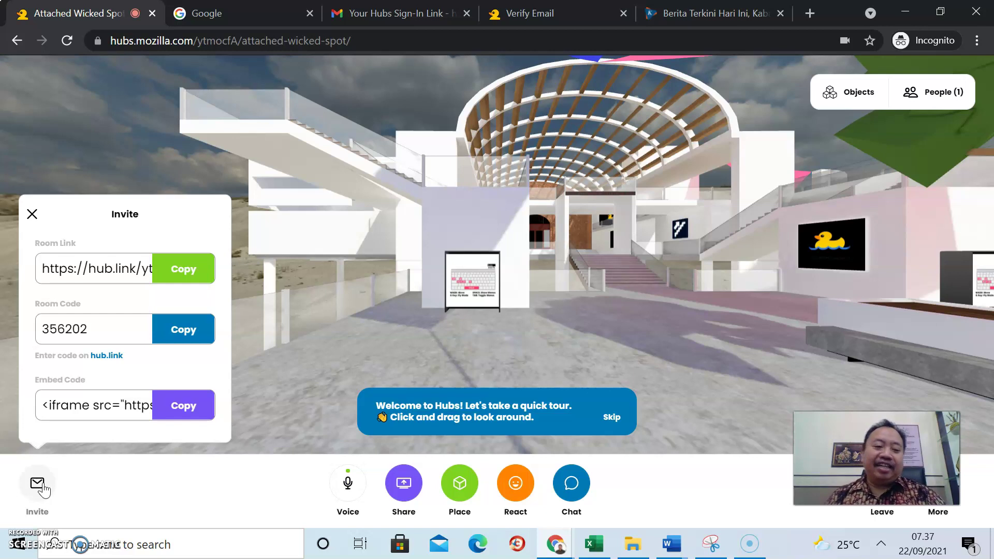
click(101, 331)
drag(101, 332, 91, 330)
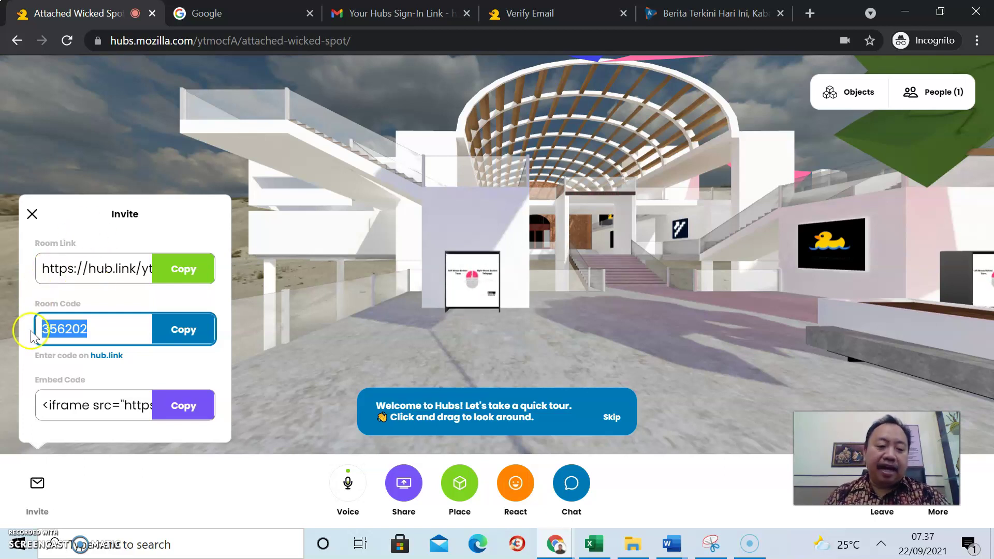
click(125, 407)
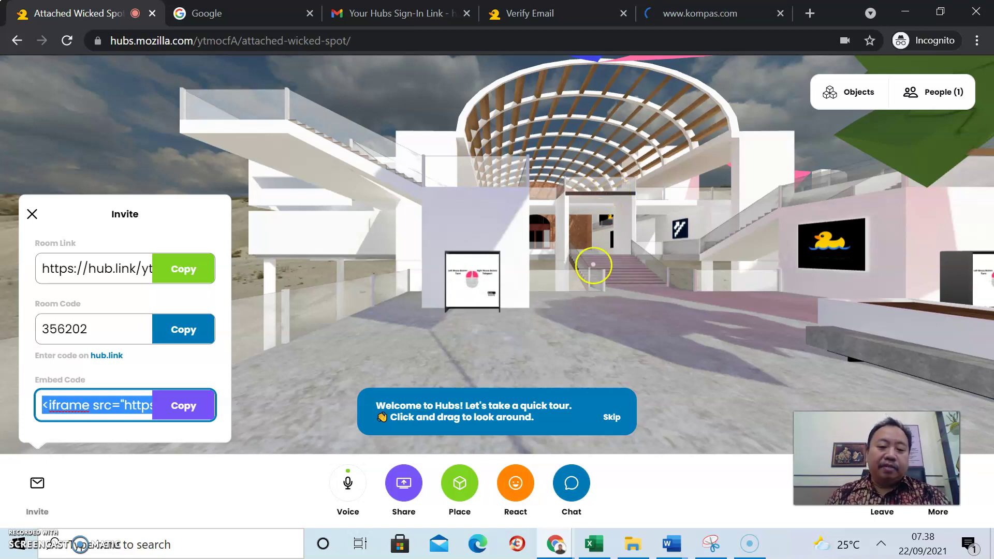
Try to share the webcam in the room, allowing the site to use the camera.
click(368, 494)
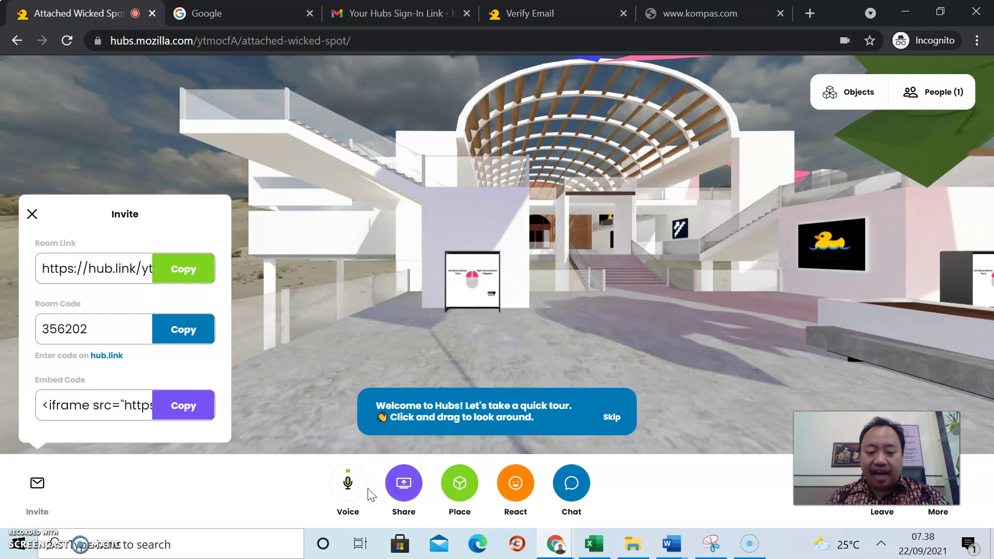
click(411, 486)
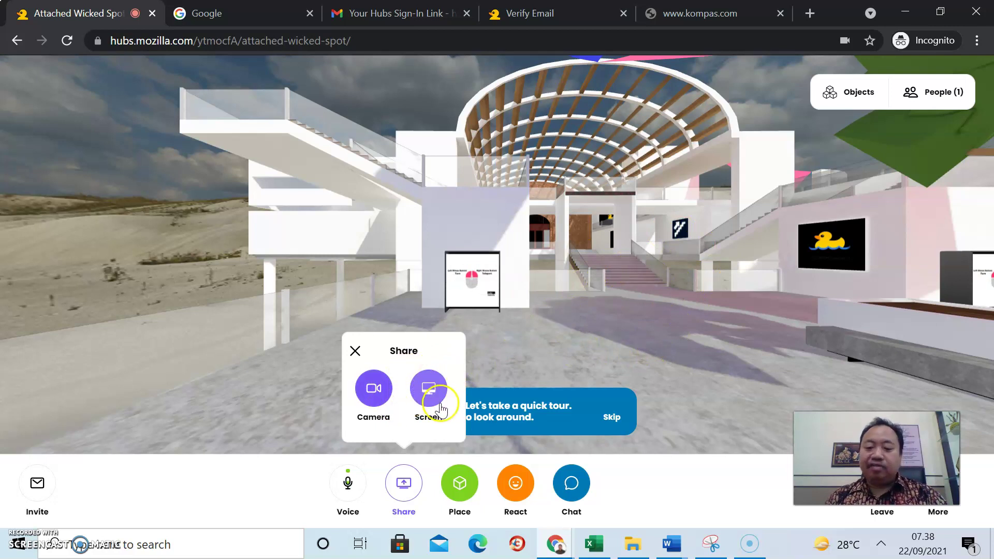
click(380, 398)
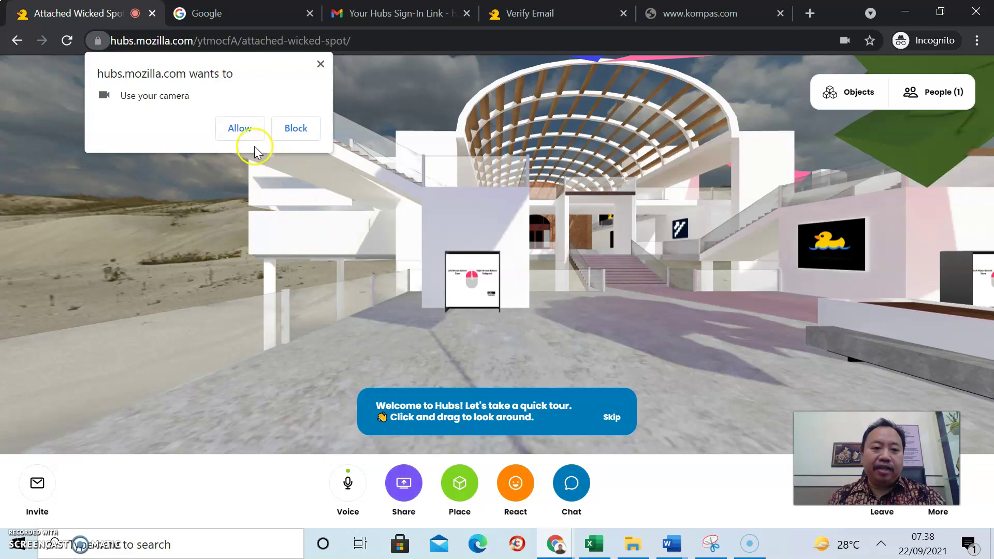
click(242, 131)
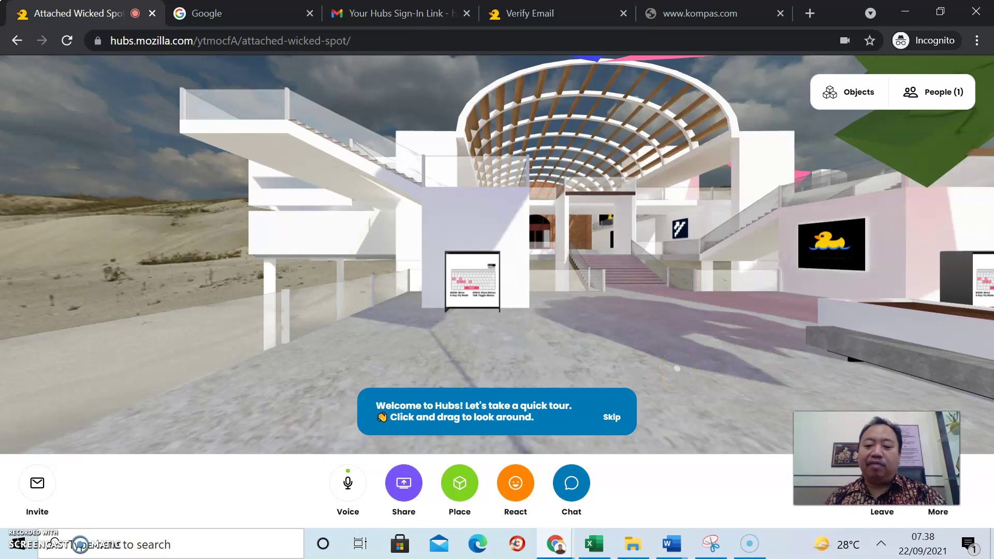
Share the entire screen in the room without system audio and stop the sharing again.
click(412, 493)
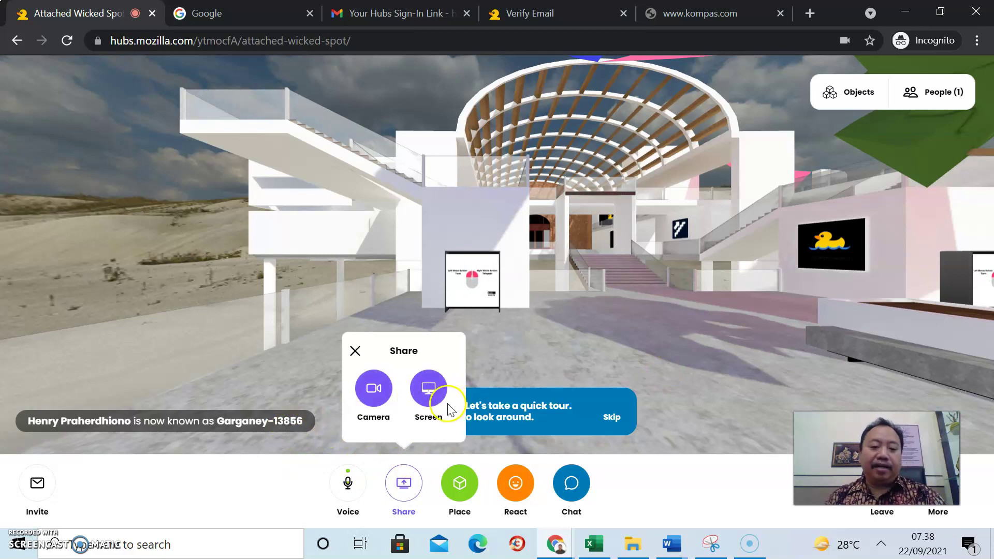
click(429, 399)
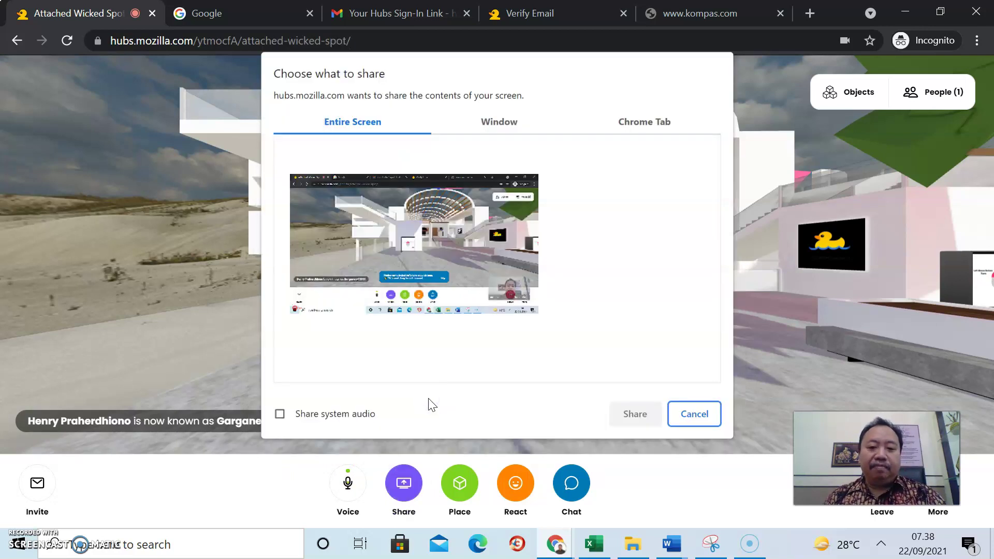
click(461, 247)
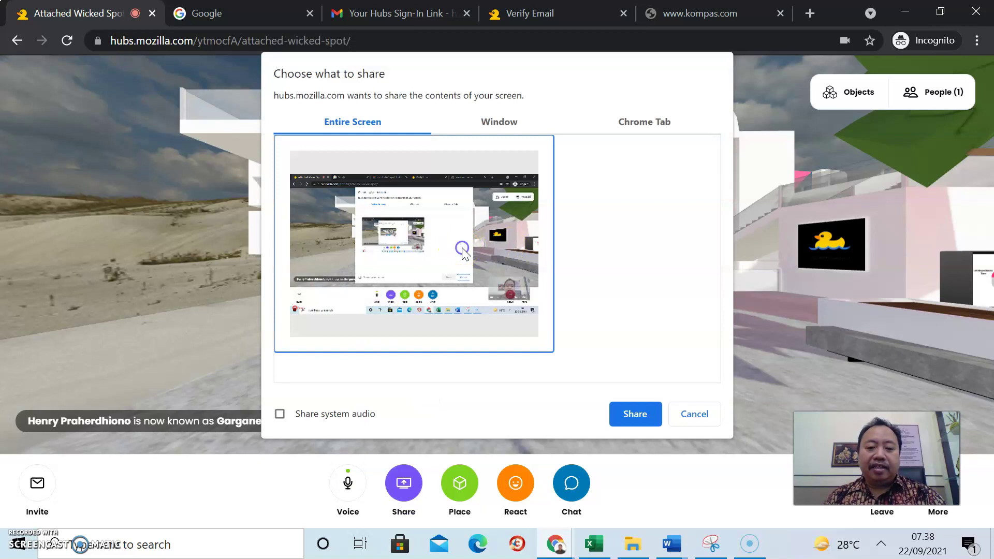
click(633, 415)
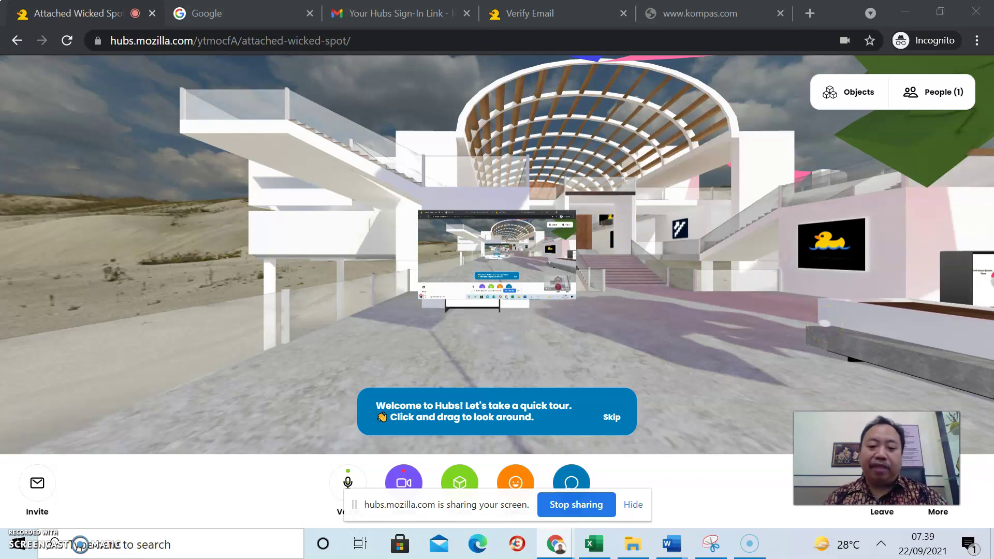
click(590, 508)
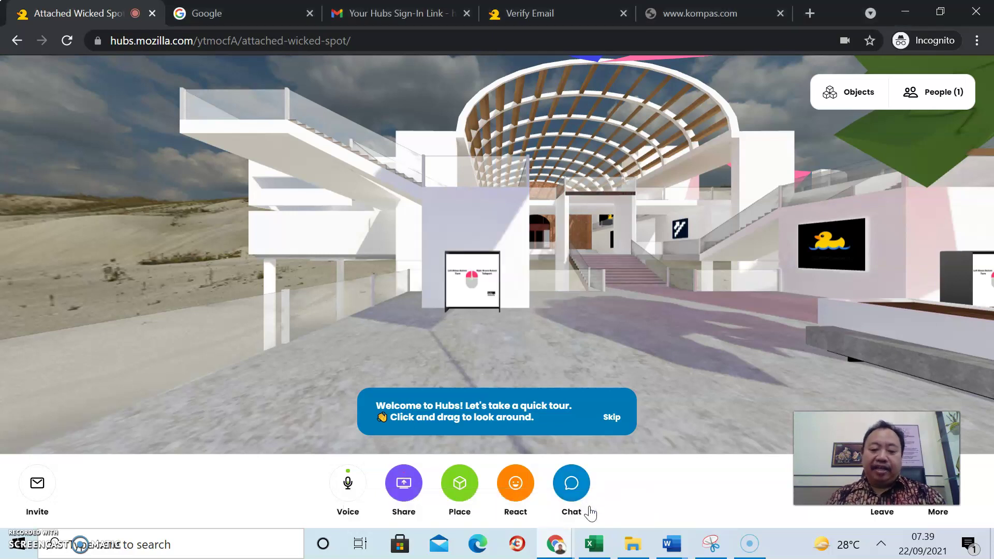
Place a pen in the room and put it away again.
click(458, 487)
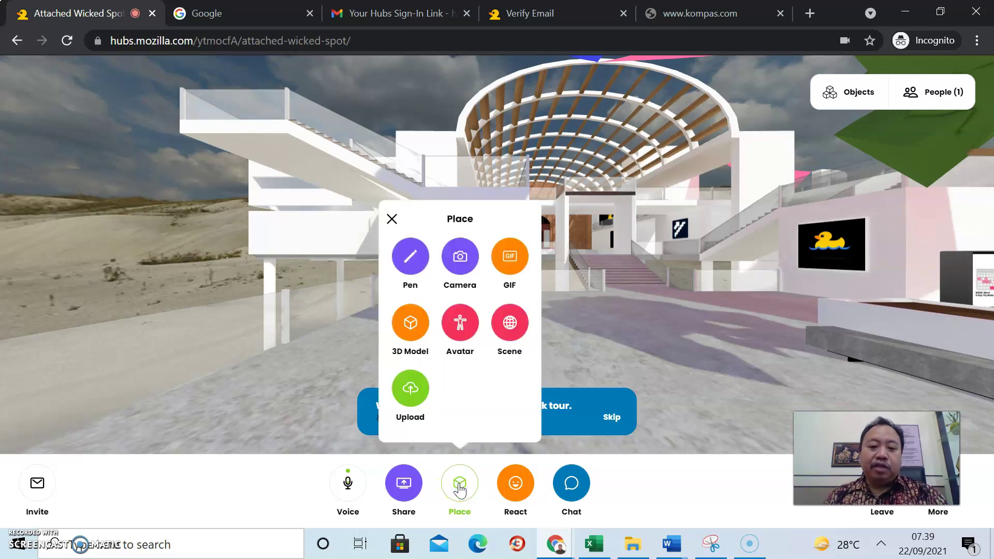
click(404, 317)
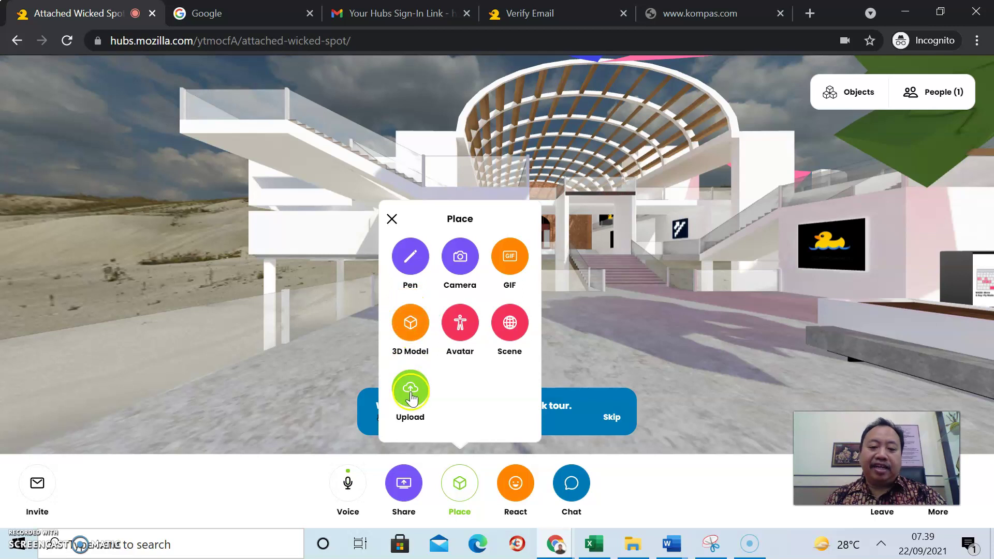
click(414, 265)
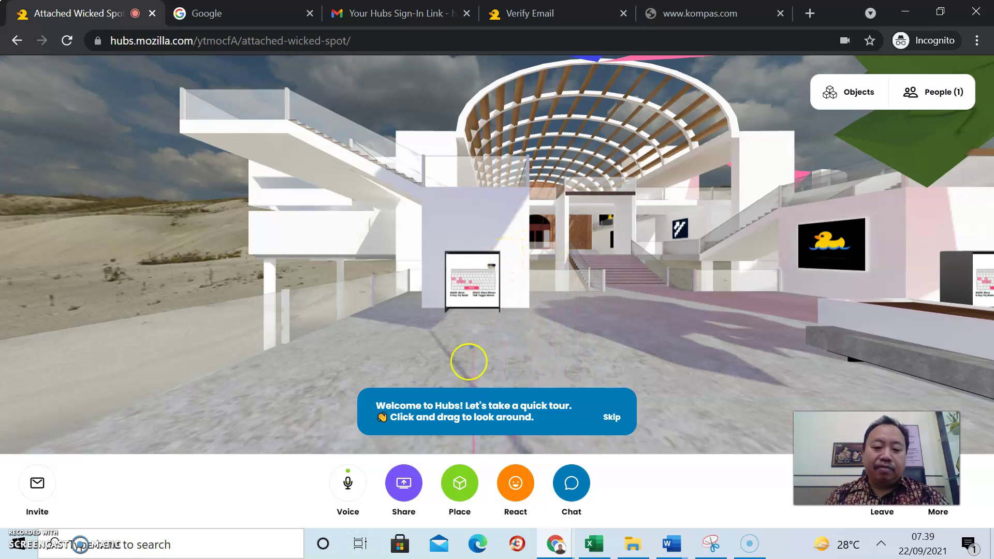
click(459, 484)
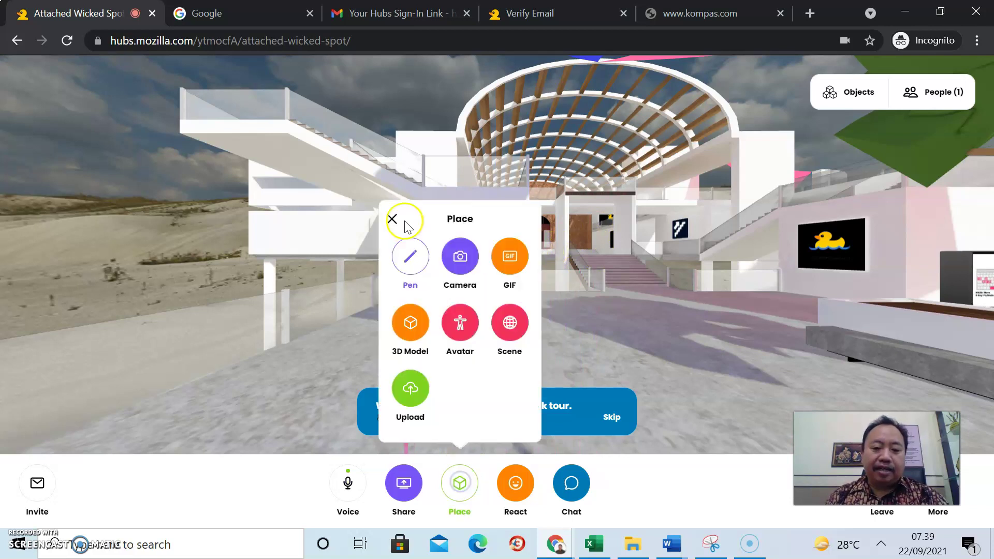
click(409, 254)
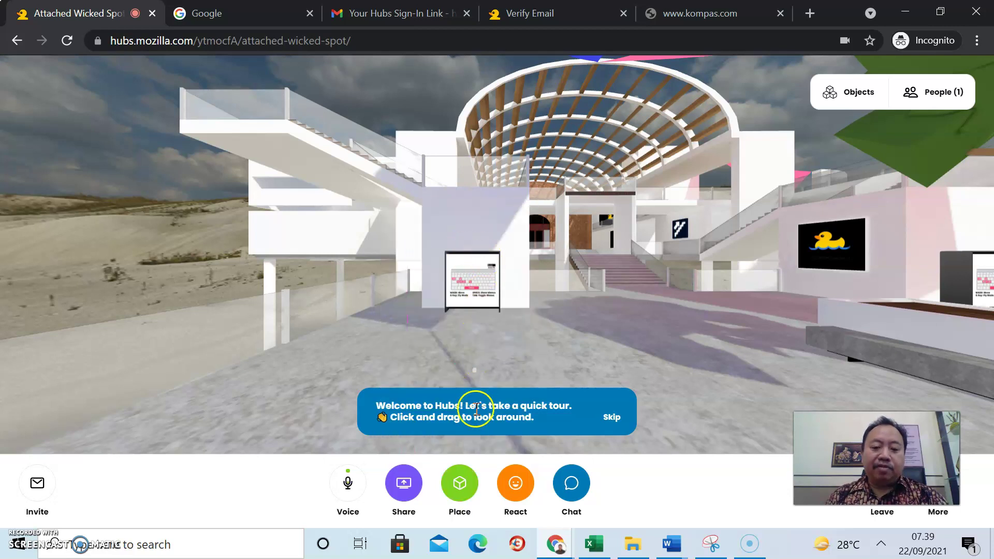
Place a virtual camera in the room and set its capture duration to 15.
click(462, 484)
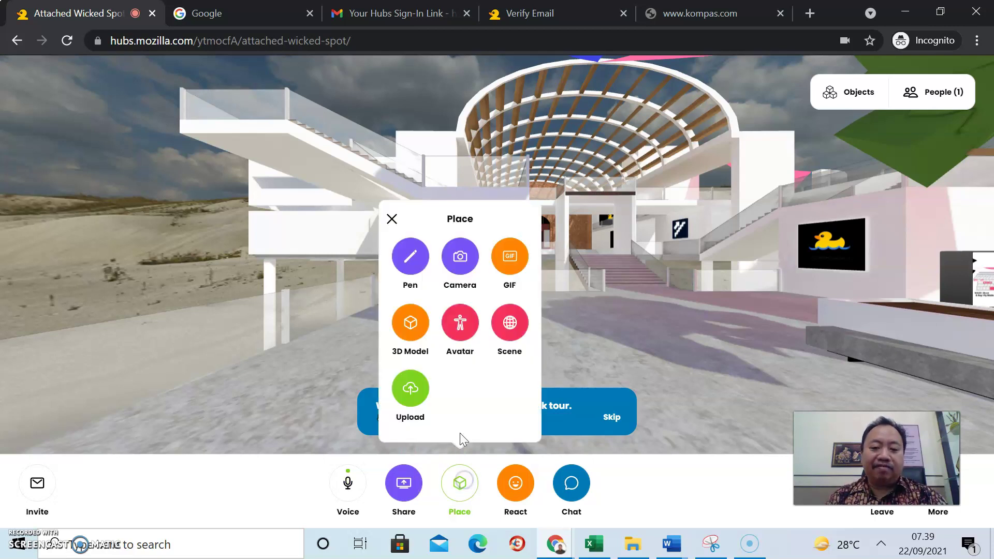
click(466, 268)
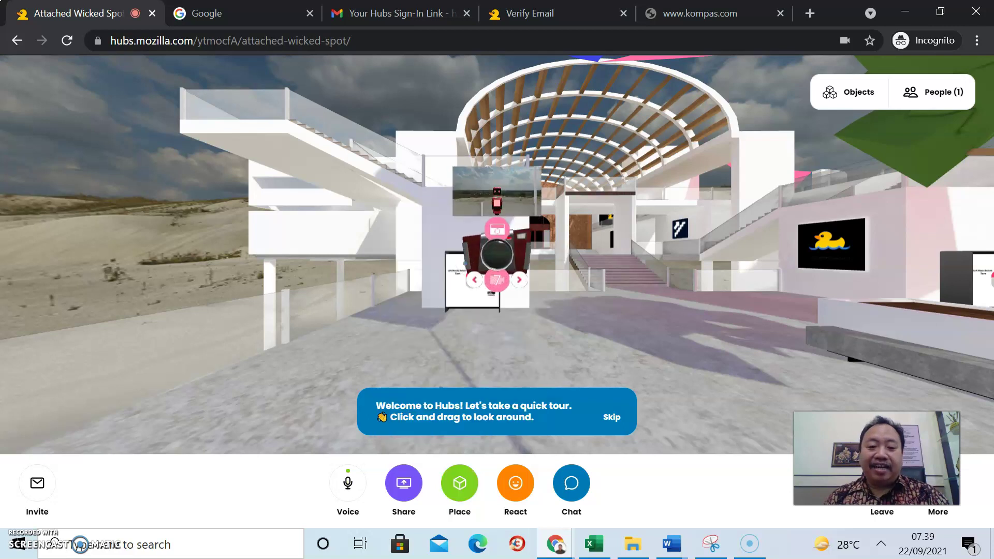
click(518, 281)
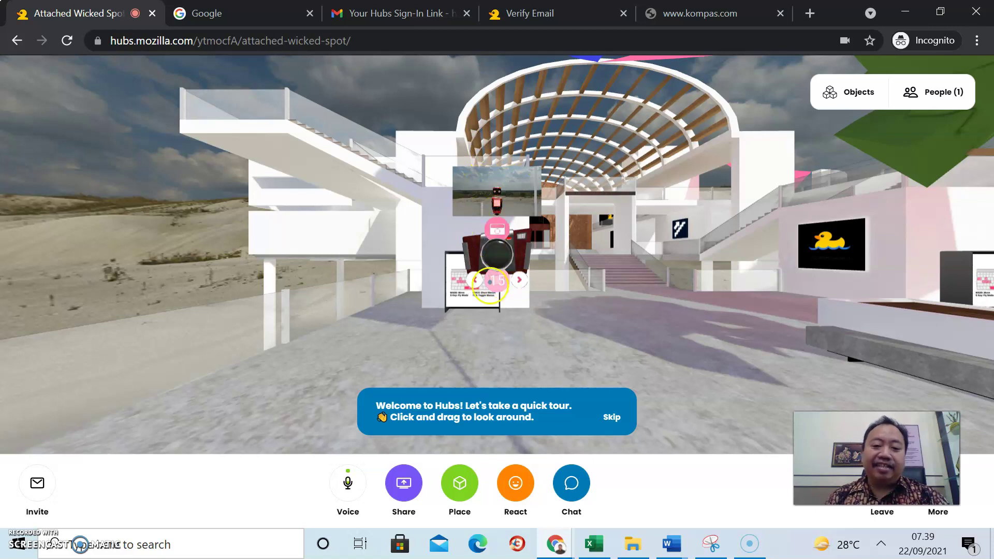
Move the avatar sideways in both directions in front of the virtual camera to check its framing.
key(d)
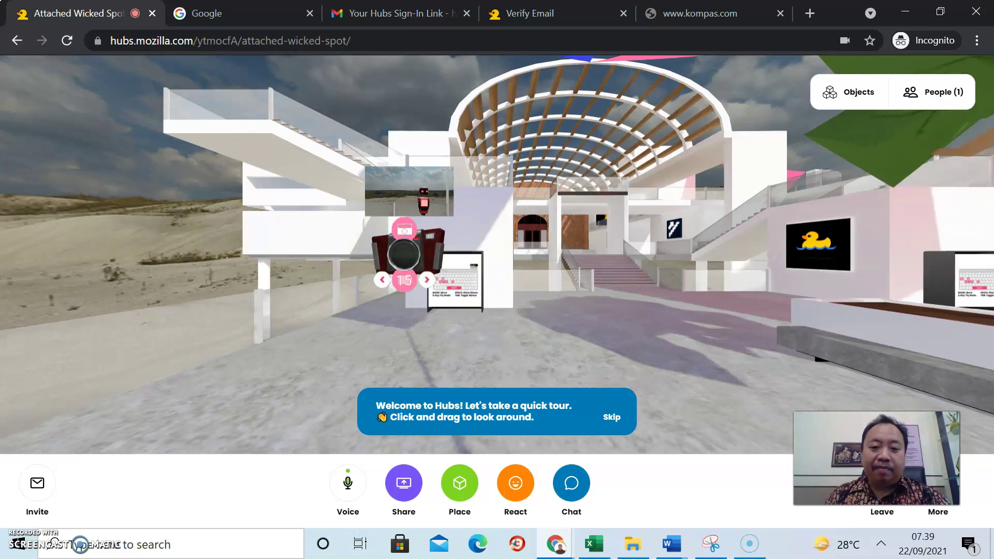
key(a)
key(a)
key(d)
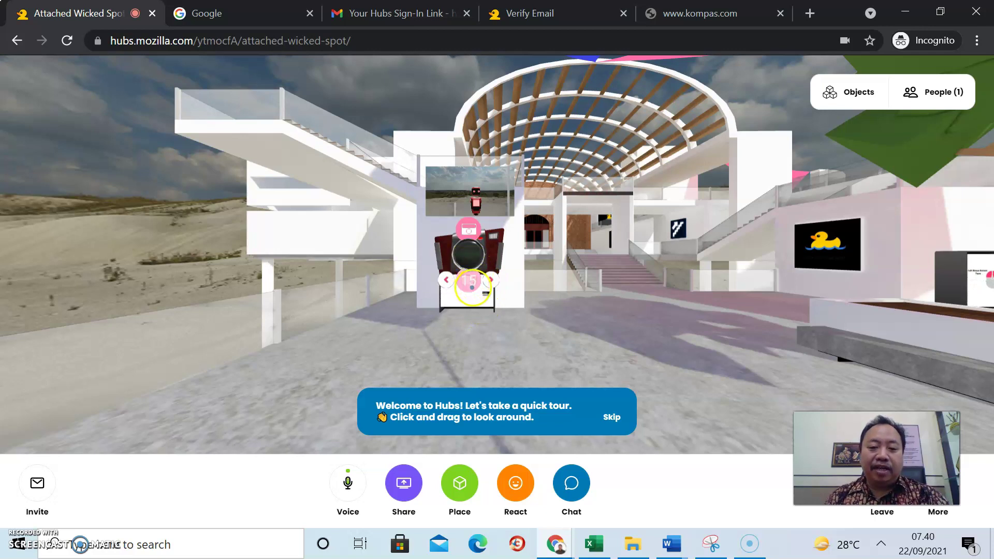
Remove the virtual camera from the room.
click(475, 483)
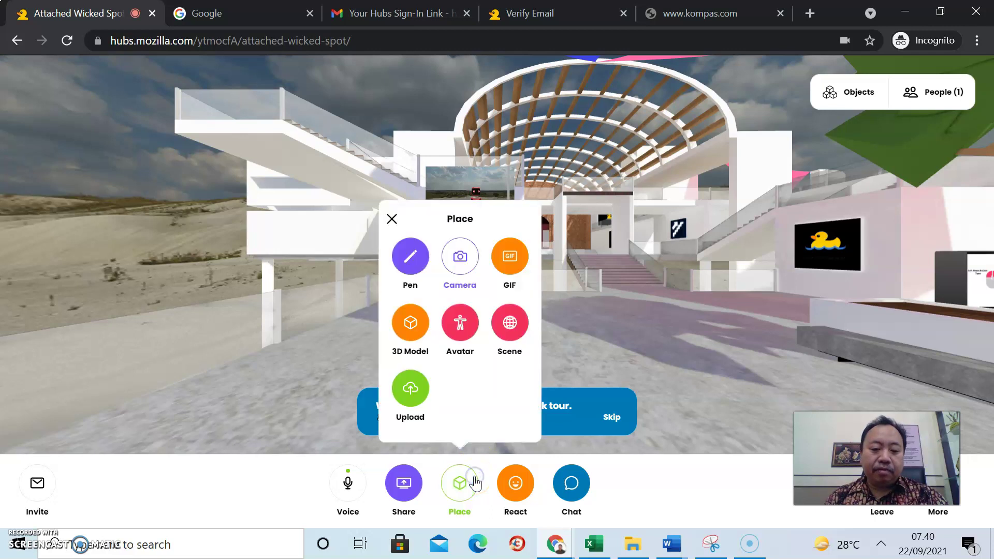
click(460, 258)
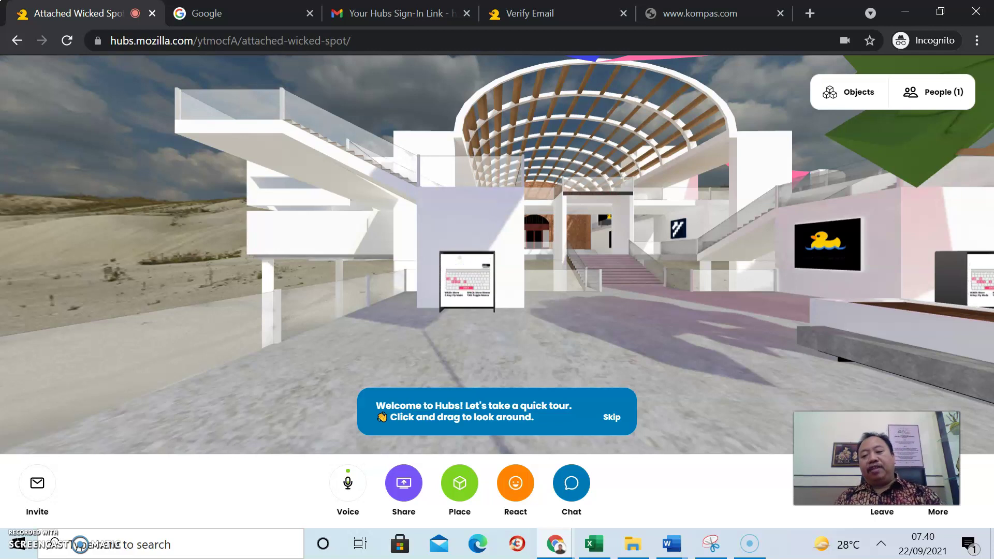